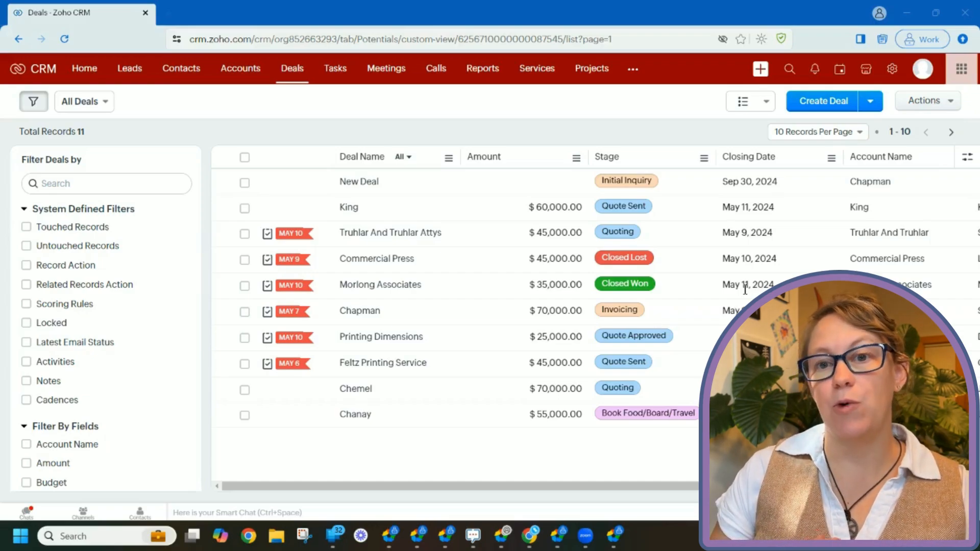
- Go through Setup and Modules and Fields to the Deals module's Layouts page
click(892, 75)
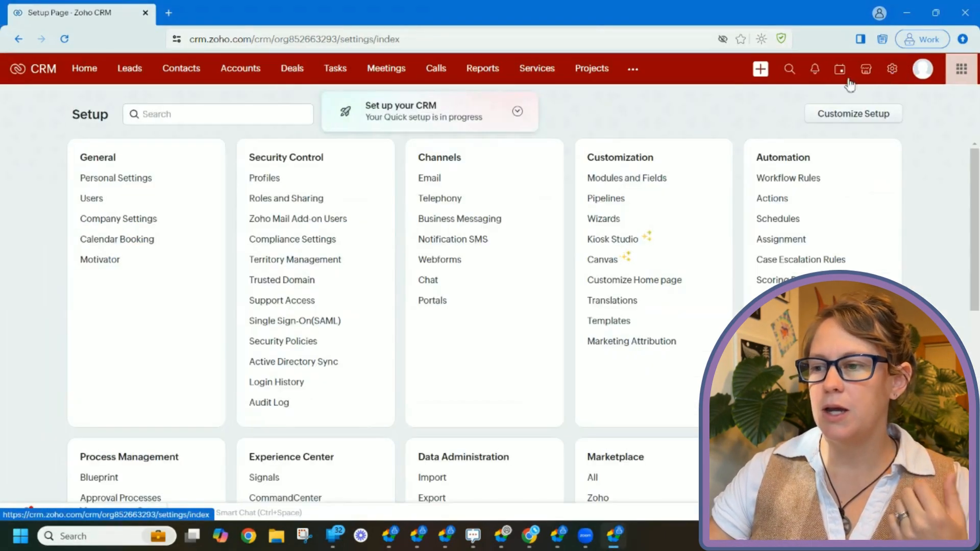
click(634, 184)
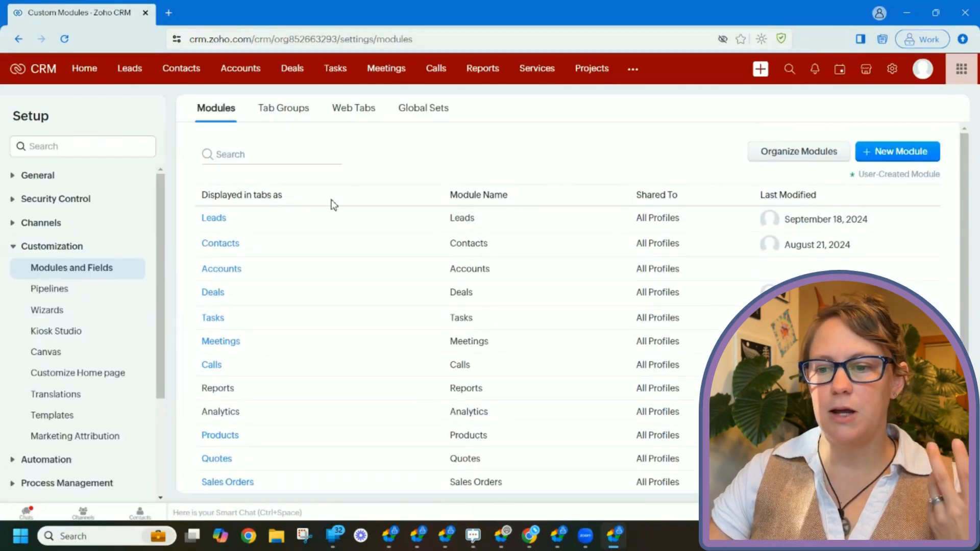
click(211, 291)
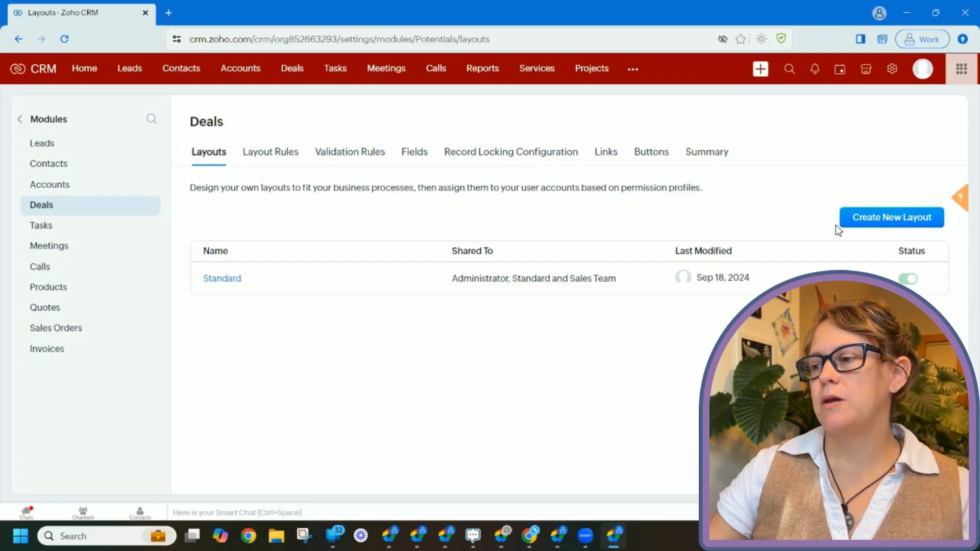
- Create a new Deals layout named 'Service Layout'
click(877, 225)
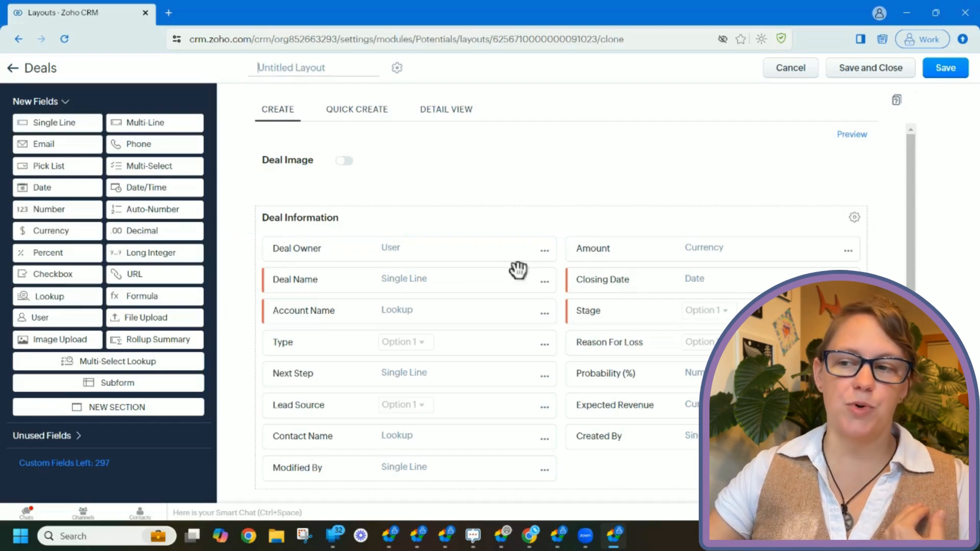
scroll(518, 269, down, 5)
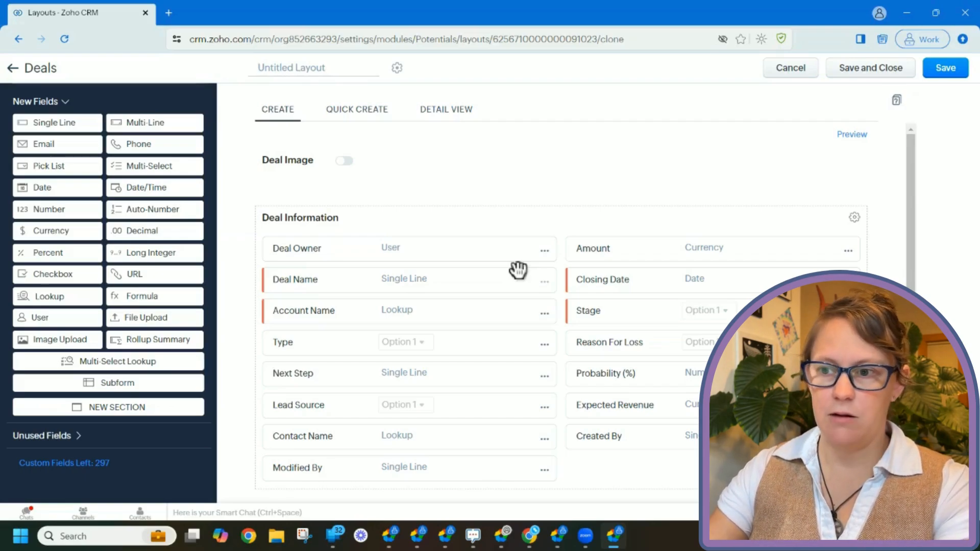
text(Service Layout)
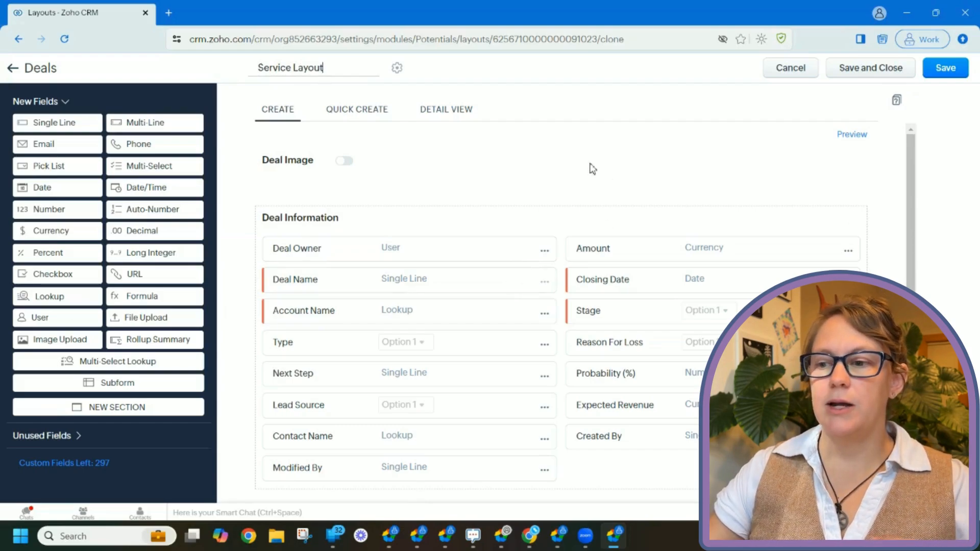
scroll(592, 168, down, 1)
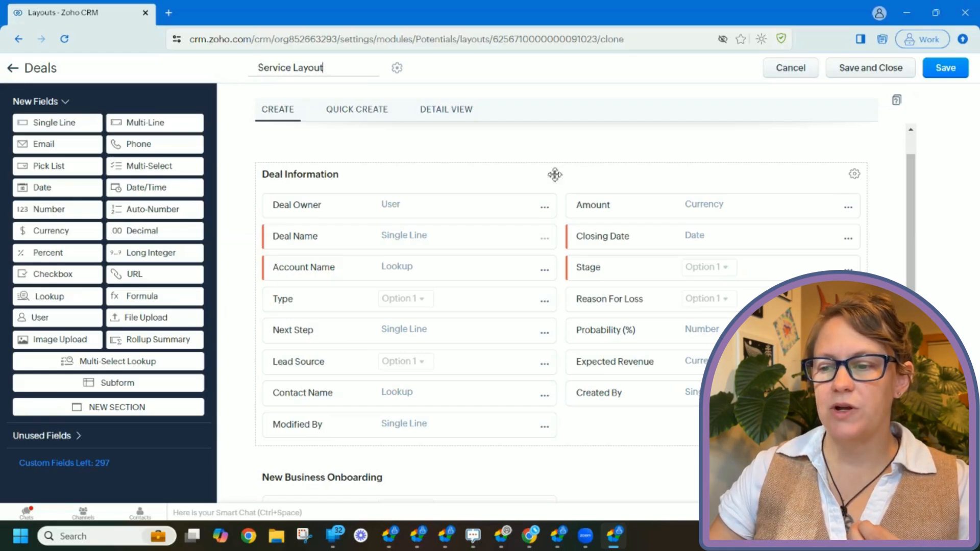
- Check the Type field's pick list properties, then remove Type from Deal Information
click(544, 301)
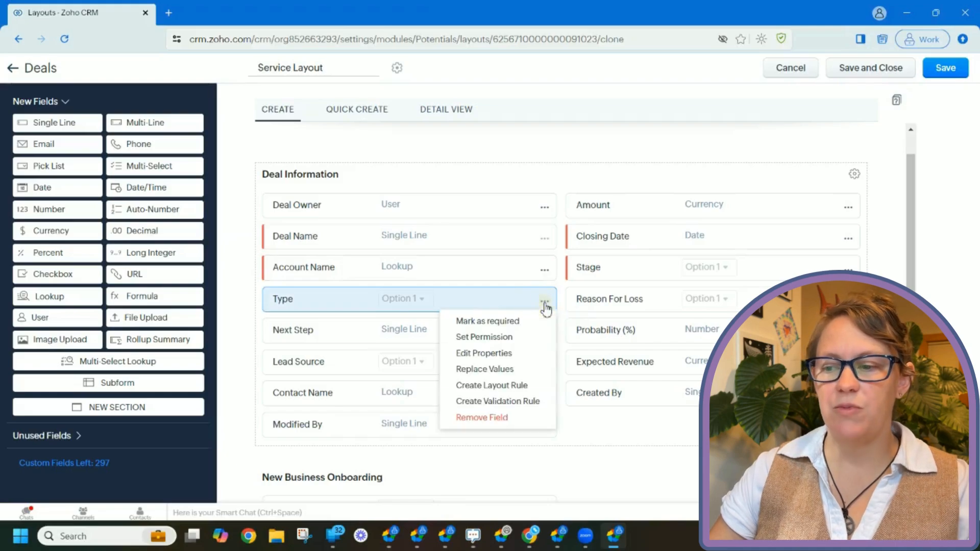
click(537, 354)
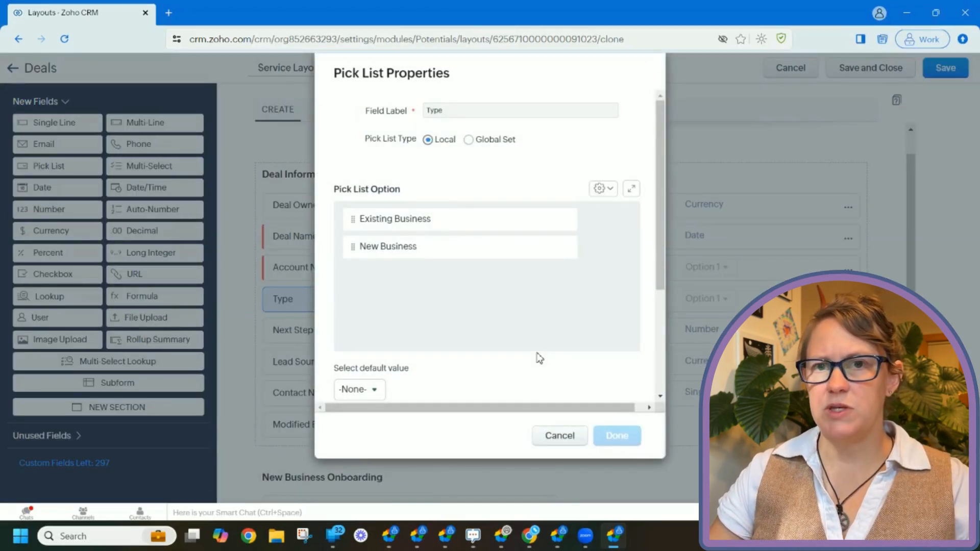
click(560, 436)
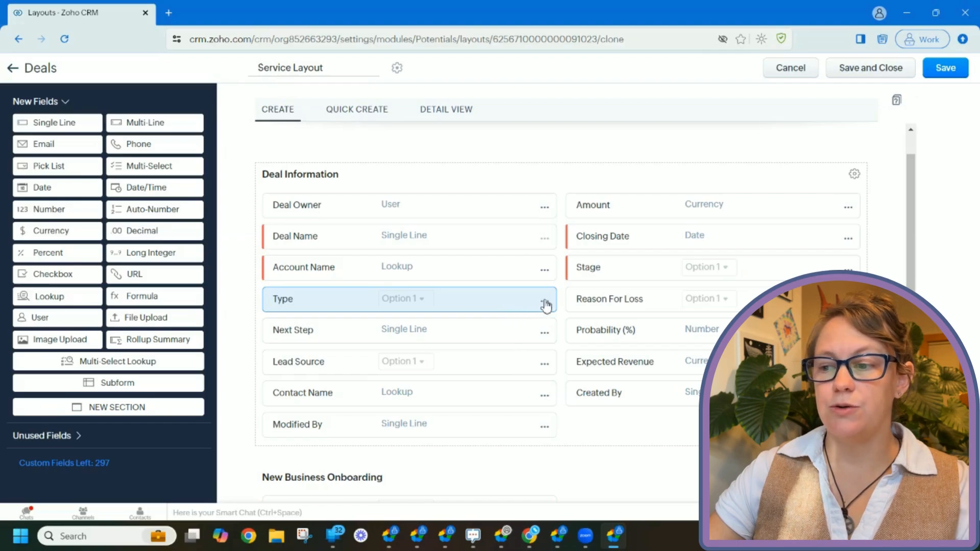
click(545, 302)
click(530, 423)
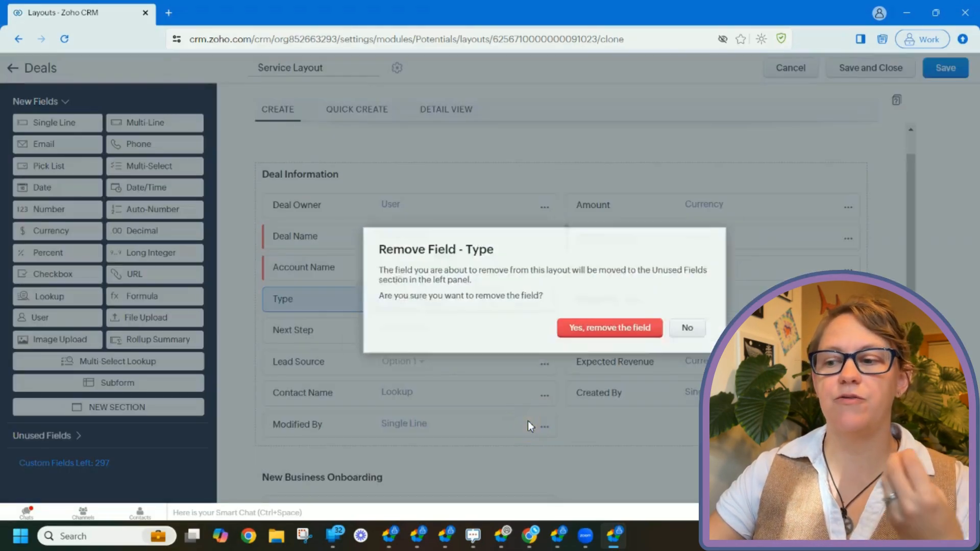
click(618, 332)
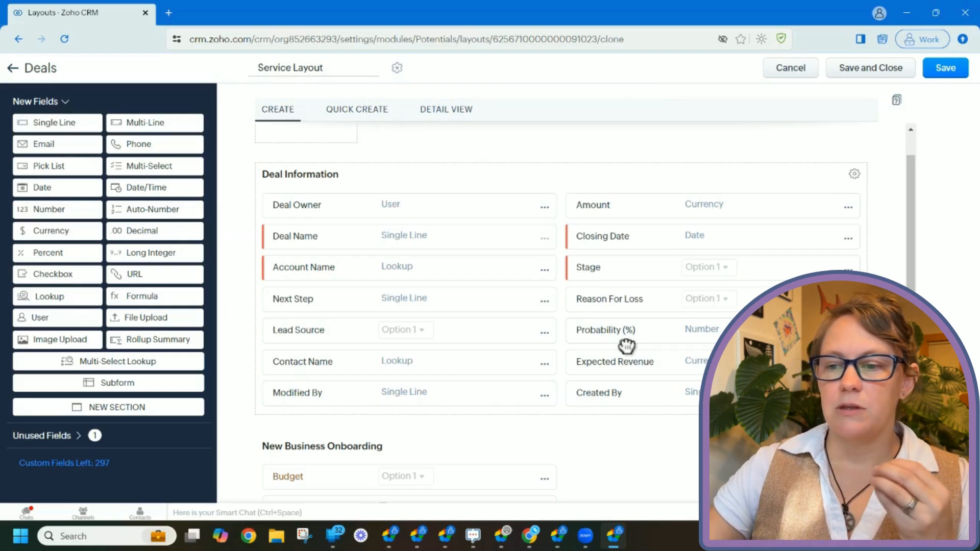
- Remove the Next Step field from Deal Information
click(551, 305)
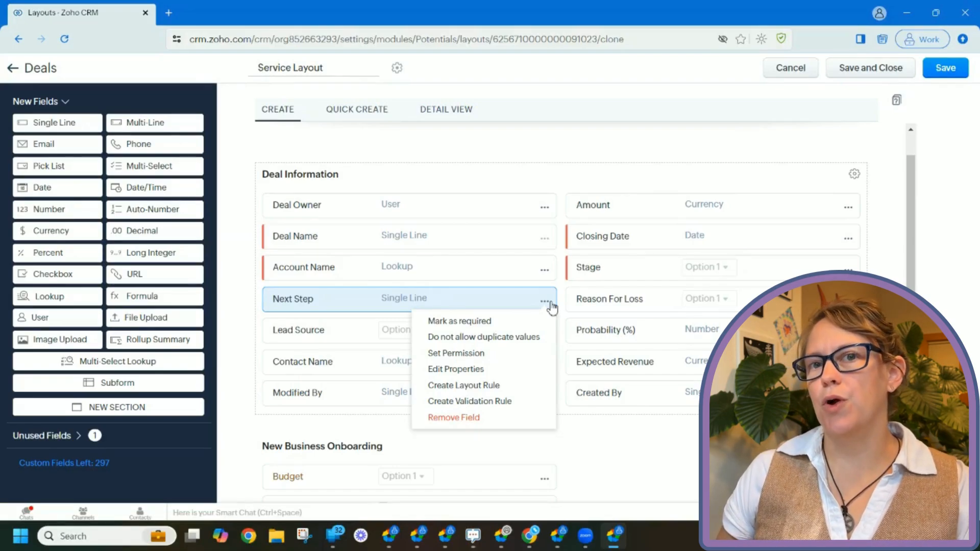
click(531, 418)
click(628, 330)
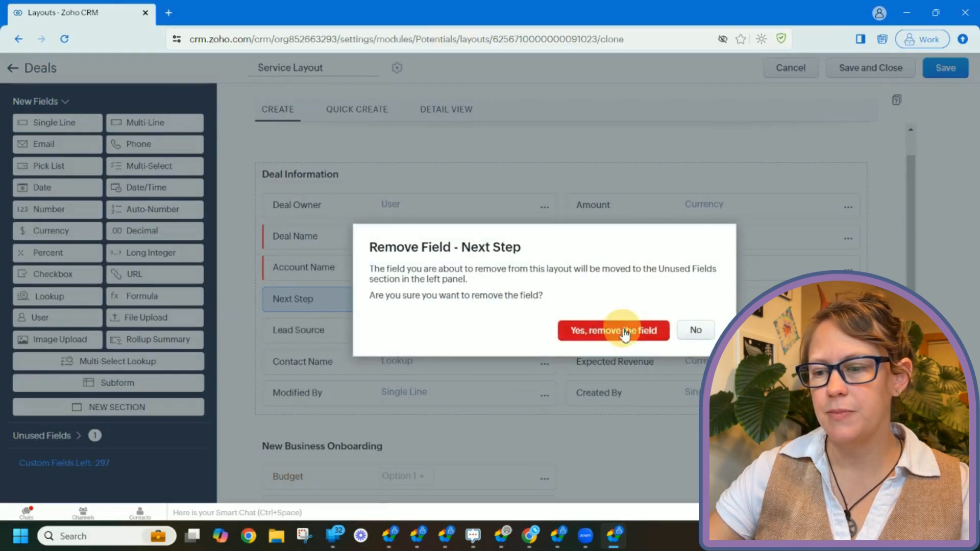
scroll(631, 337, down, 1)
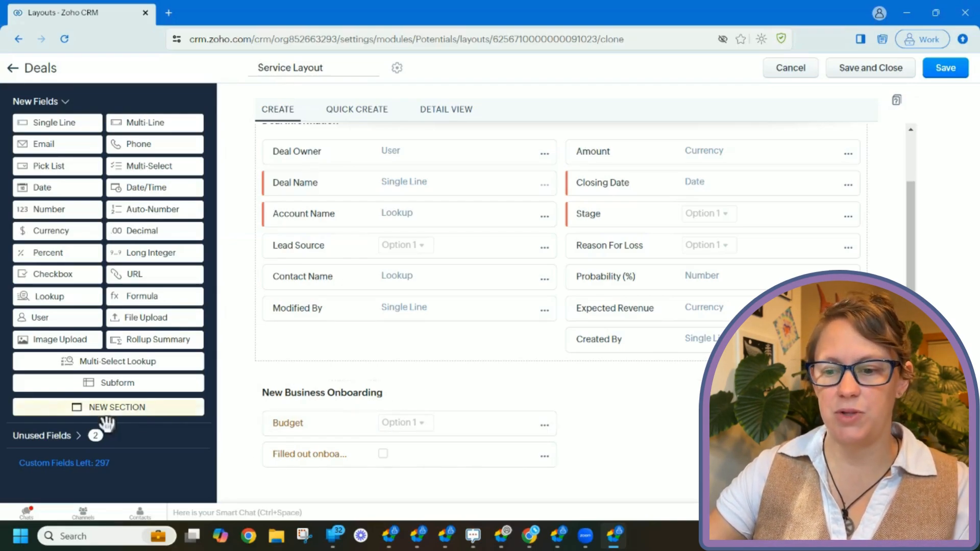
- Insert a 'Tour Basics' section below Deal Information and move Budget from New Business Onboarding into it
drag(119, 424, 435, 317)
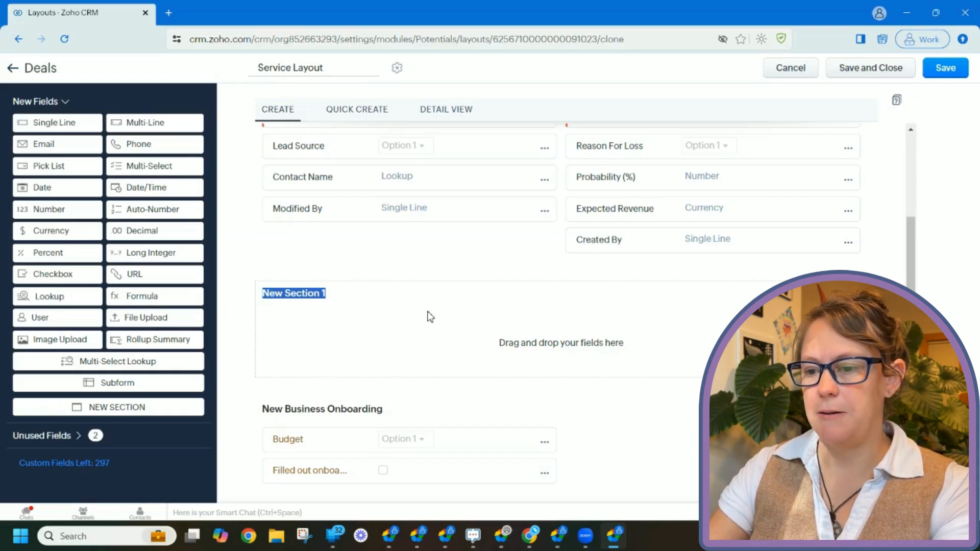
text(Tour)
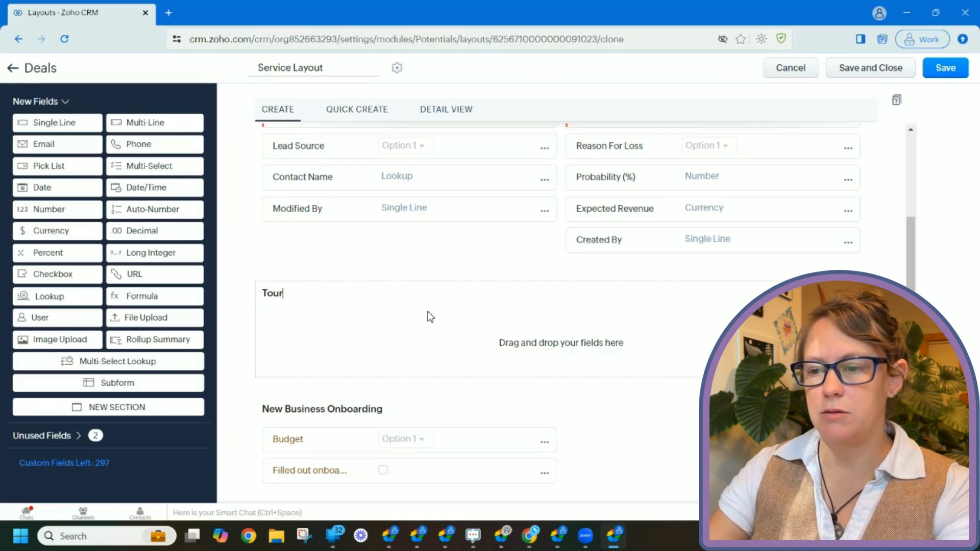
text( Basics)
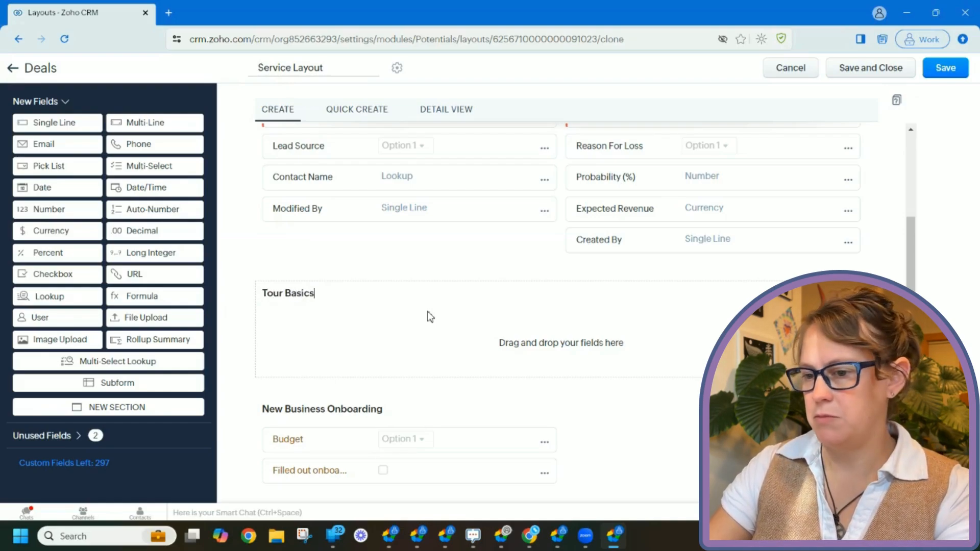
click(504, 329)
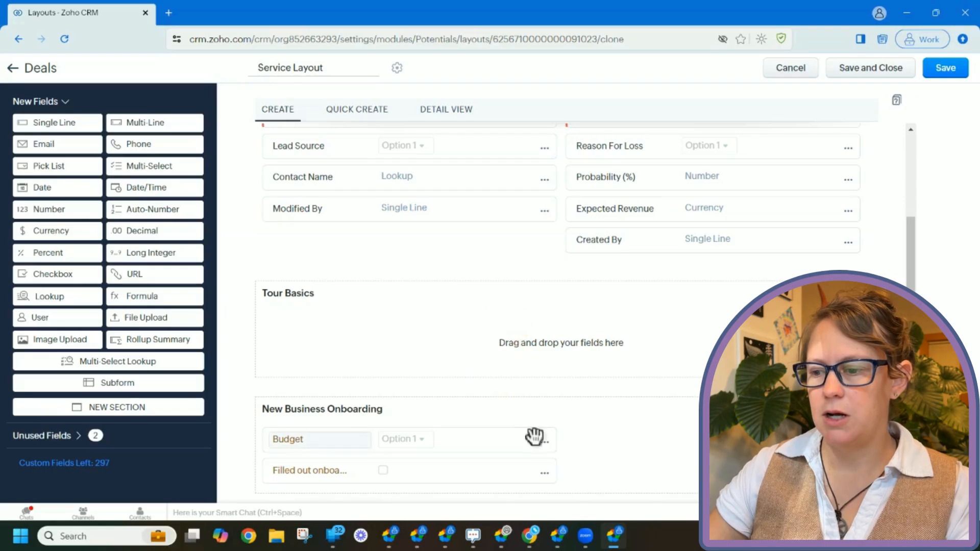
drag(532, 446, 530, 344)
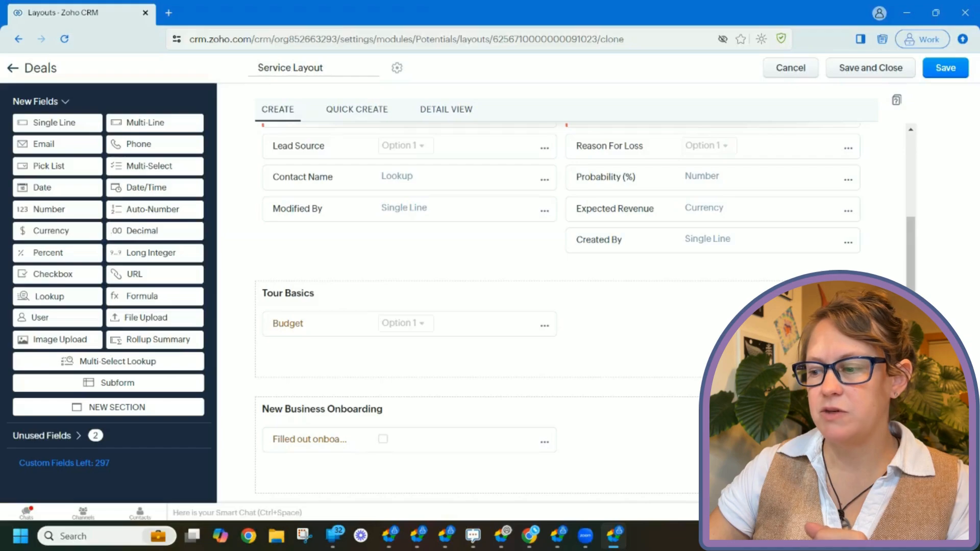
scroll(561, 306, down, 2)
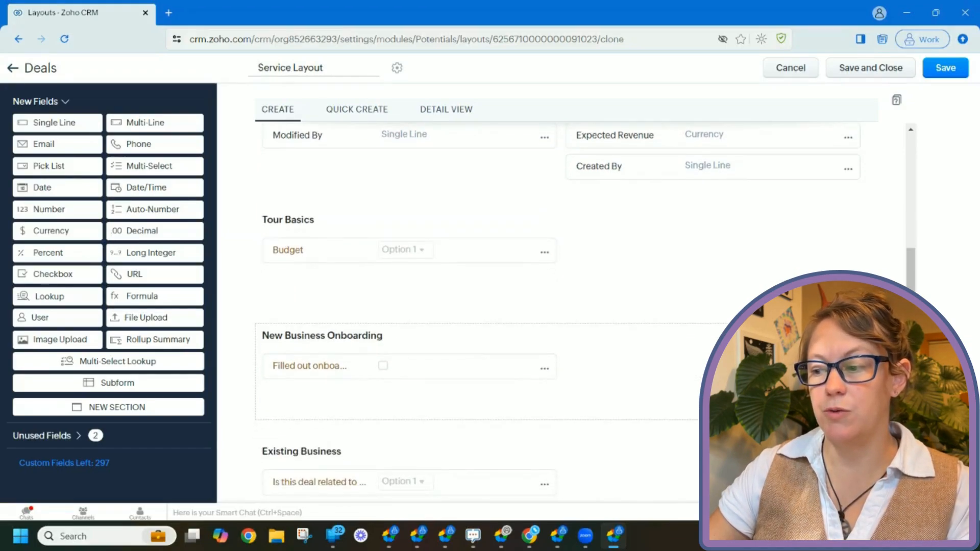
- Delete the New Business Onboarding and Existing Business sections, confirming each deletion
click(822, 372)
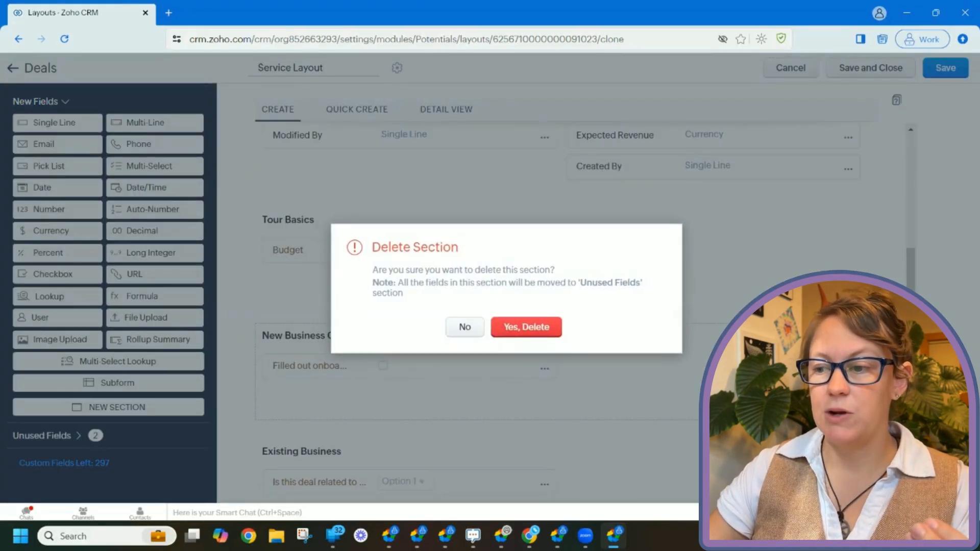
click(553, 337)
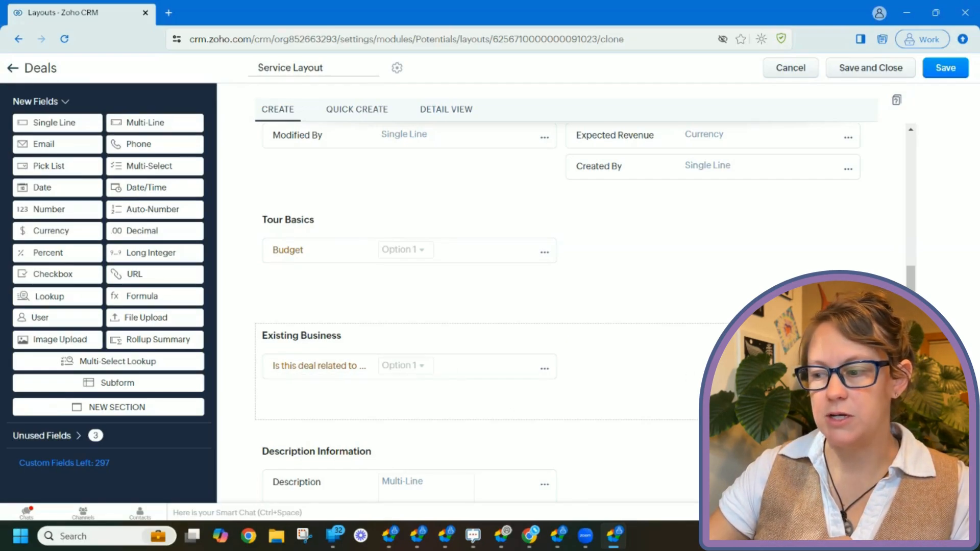
click(828, 363)
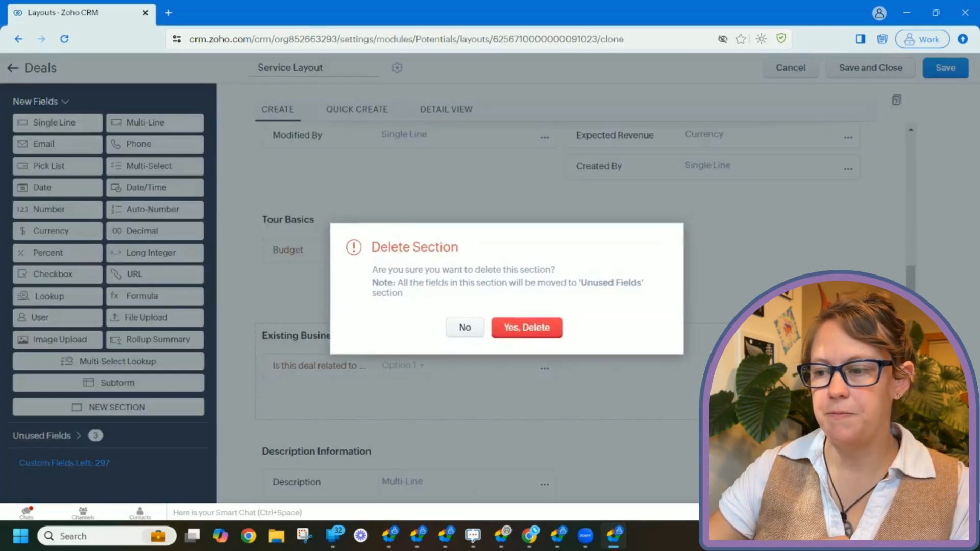
click(531, 327)
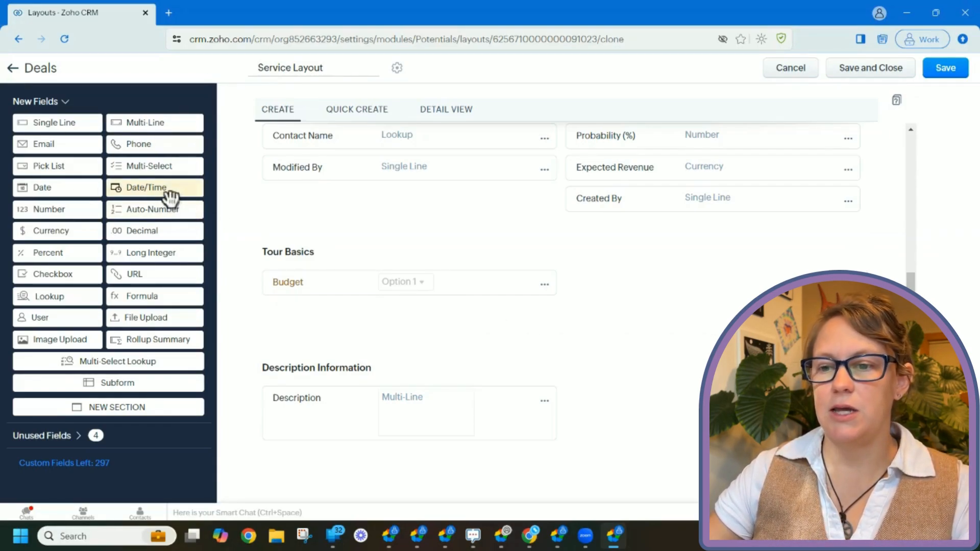
- Add a Date/Time field 'Potential Tour Start' to Tour Basics, then drop in a Multi-Line field
drag(168, 193, 328, 320)
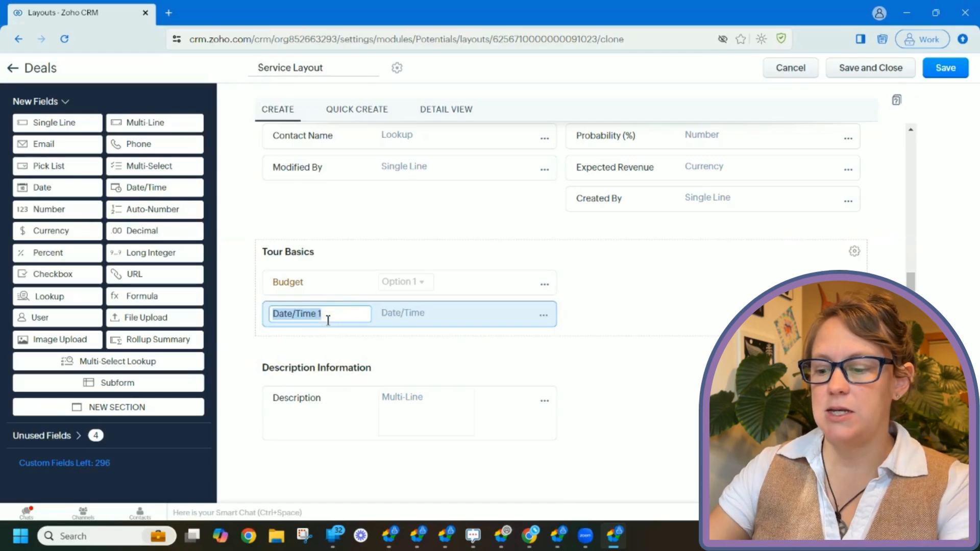
text(Pote)
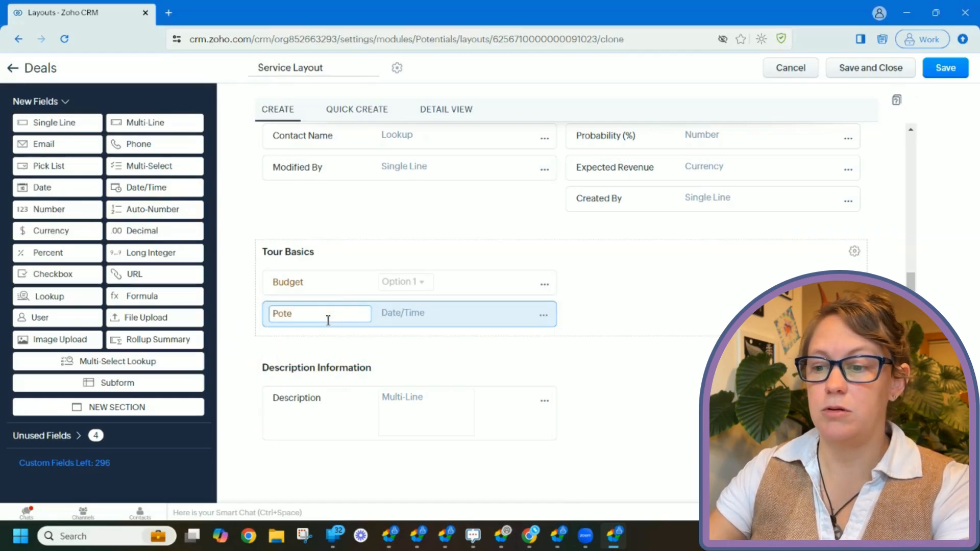
text(ntial)
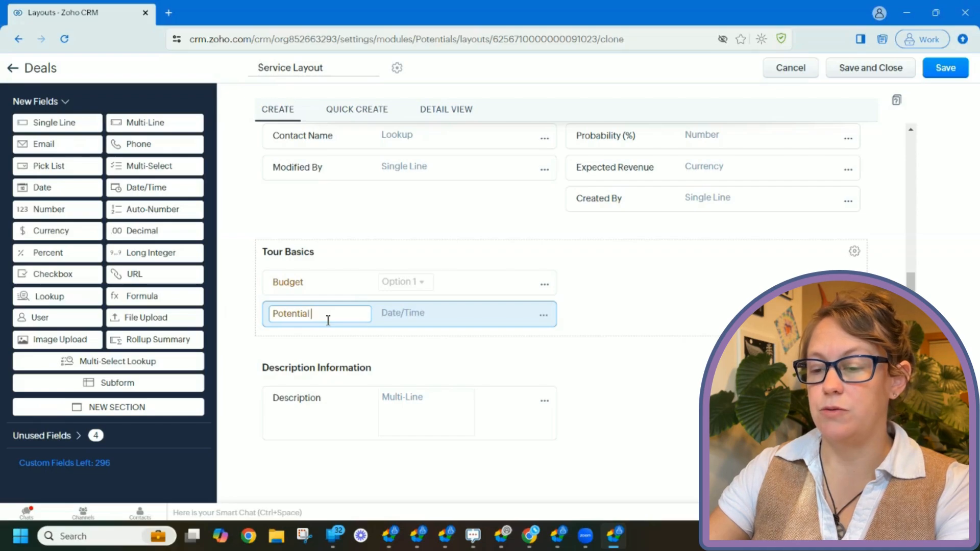
text( Tour)
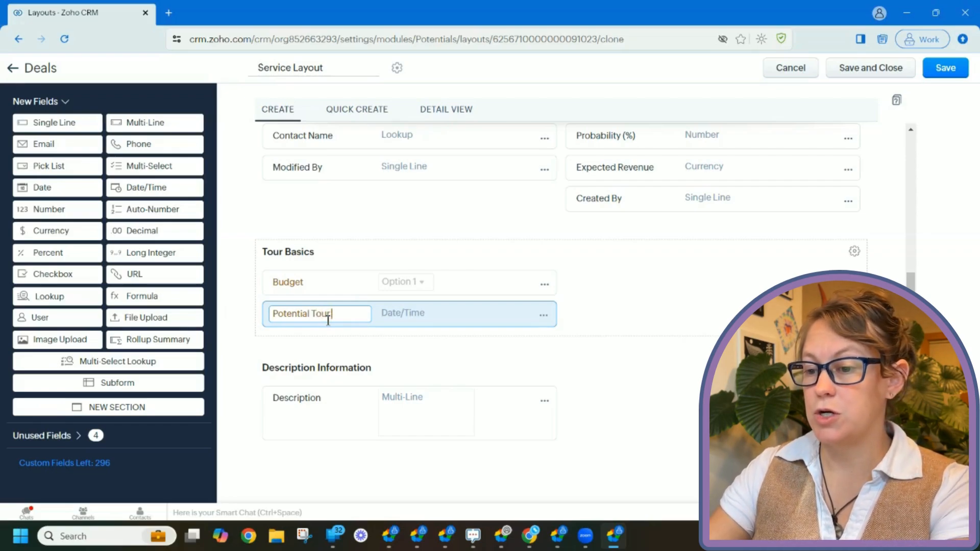
text( Start)
click(402, 343)
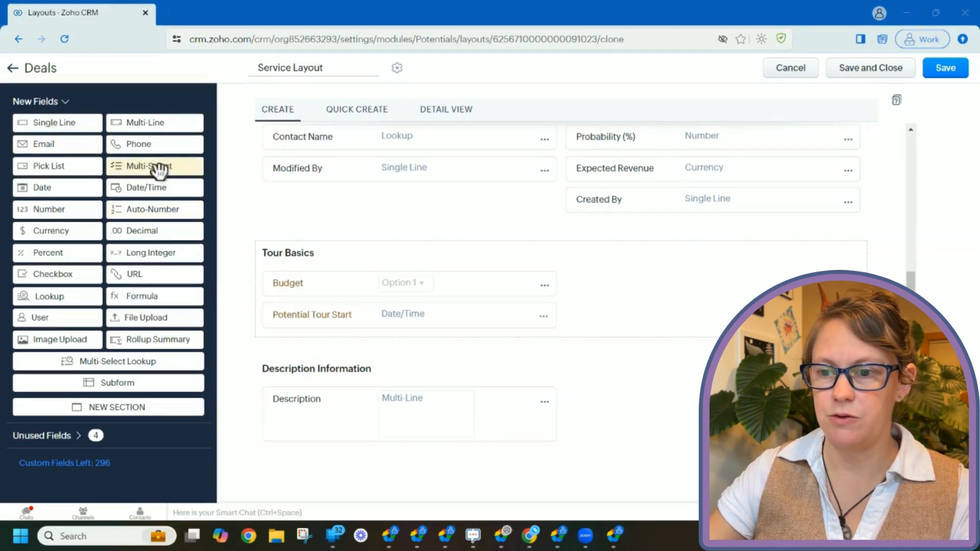
drag(158, 131, 606, 328)
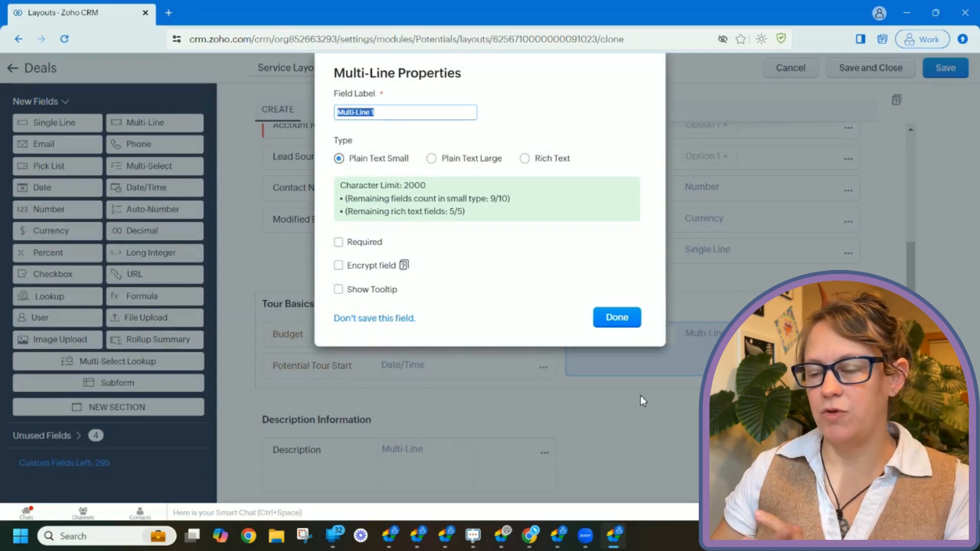
- Label the new Multi-Line field 'Destination Requriements' in Tour Basics
text(Desi)
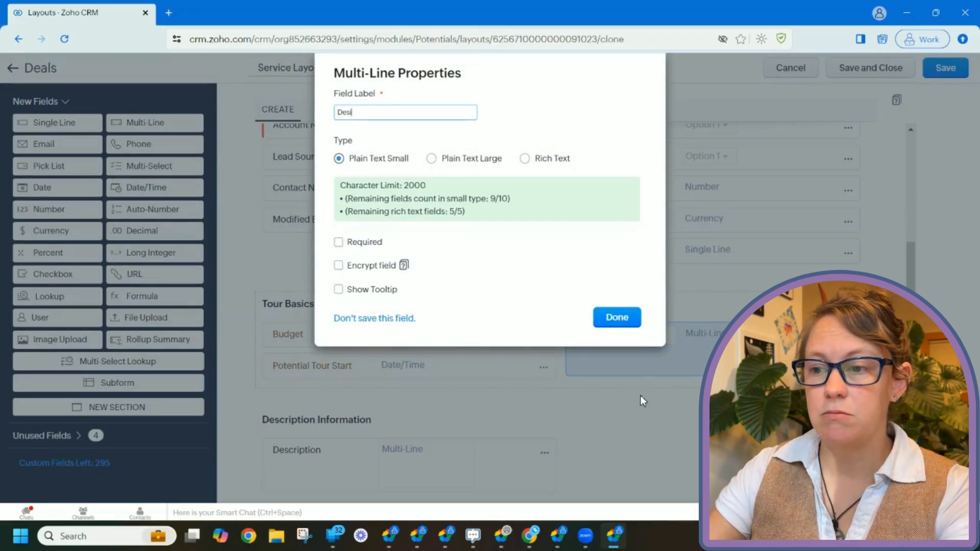
key(BackSpace)
text(tination Re)
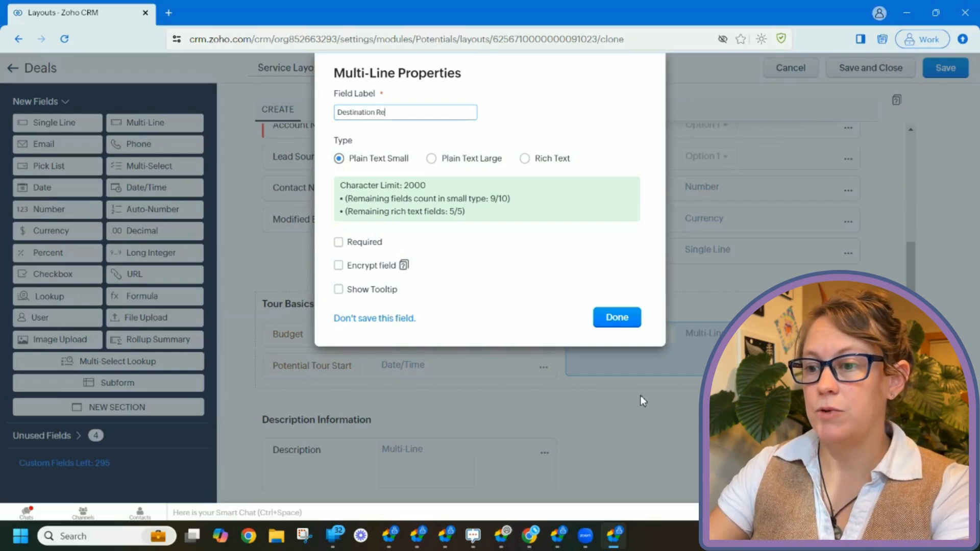
text(qur)
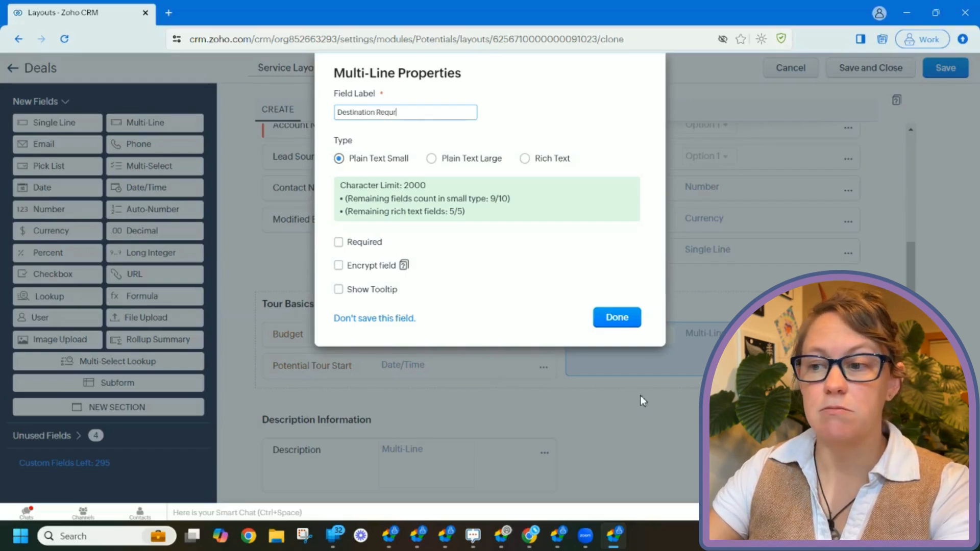
text(iements)
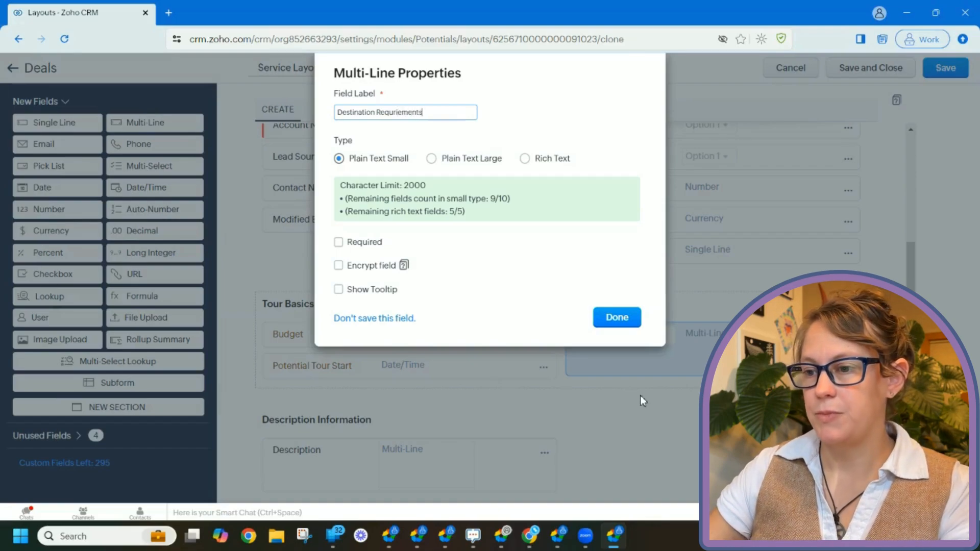
click(617, 318)
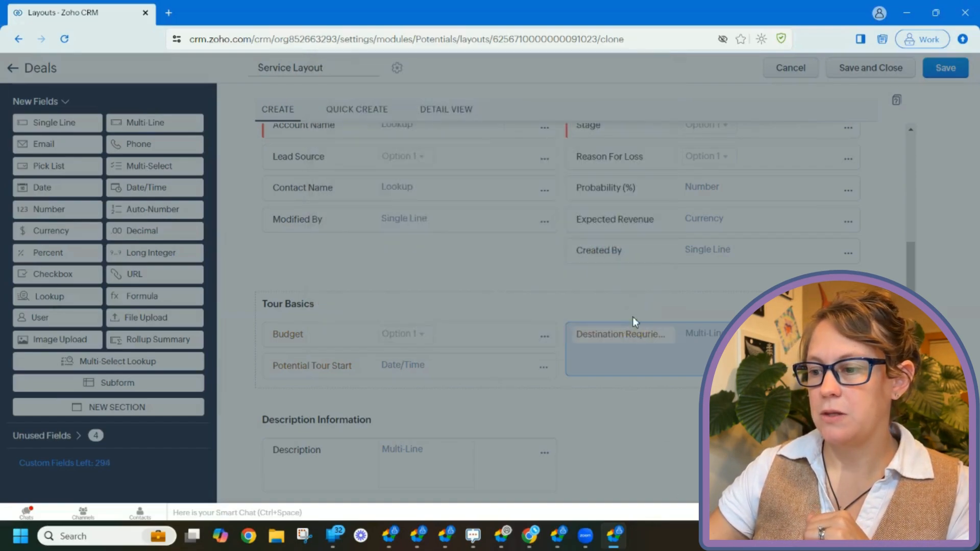
scroll(766, 352, up, 4)
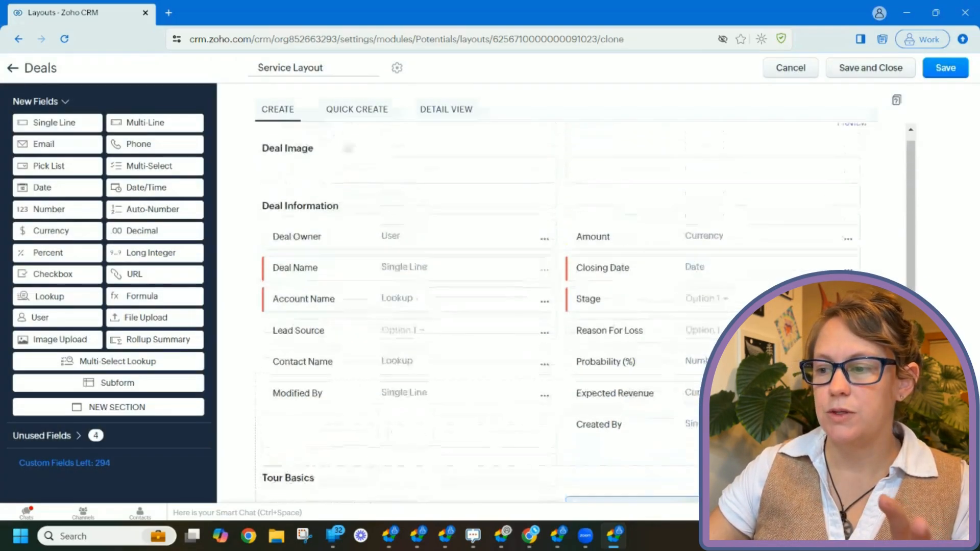
- Save Service Layout with access granted to the Administrator and Standard profiles
click(886, 70)
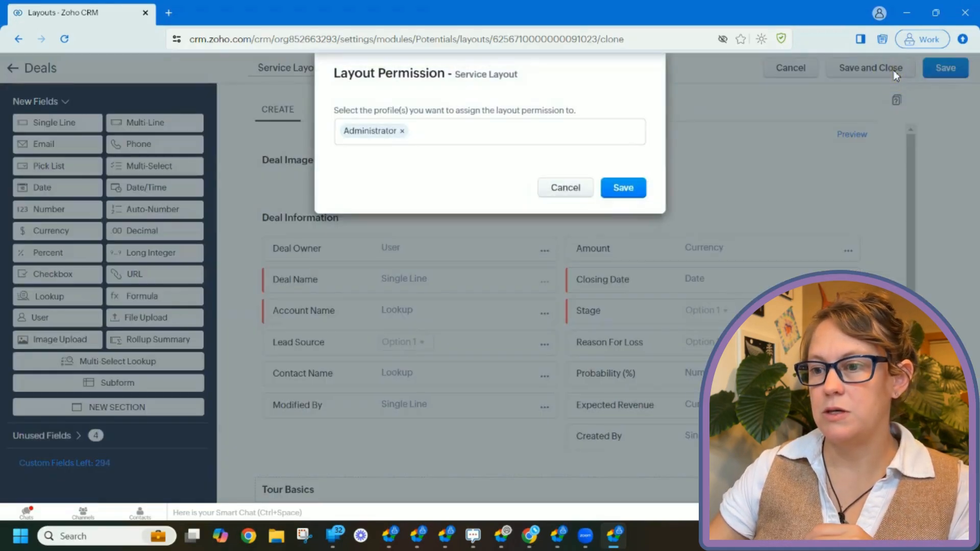
click(526, 130)
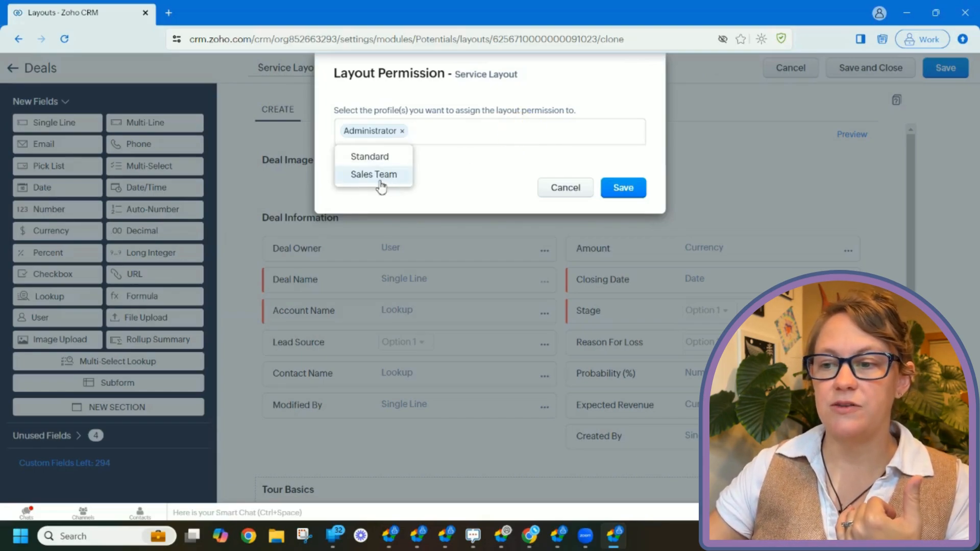
click(410, 162)
click(478, 190)
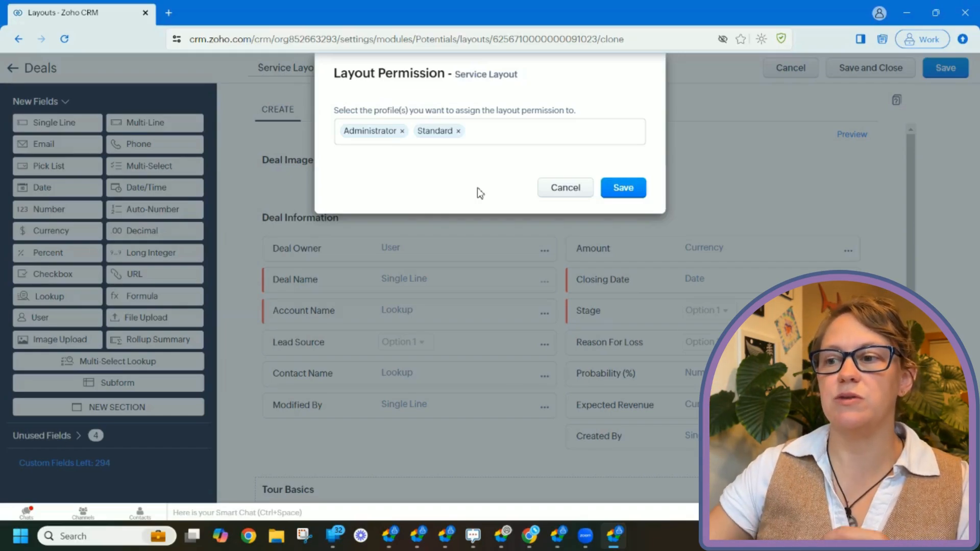
click(631, 197)
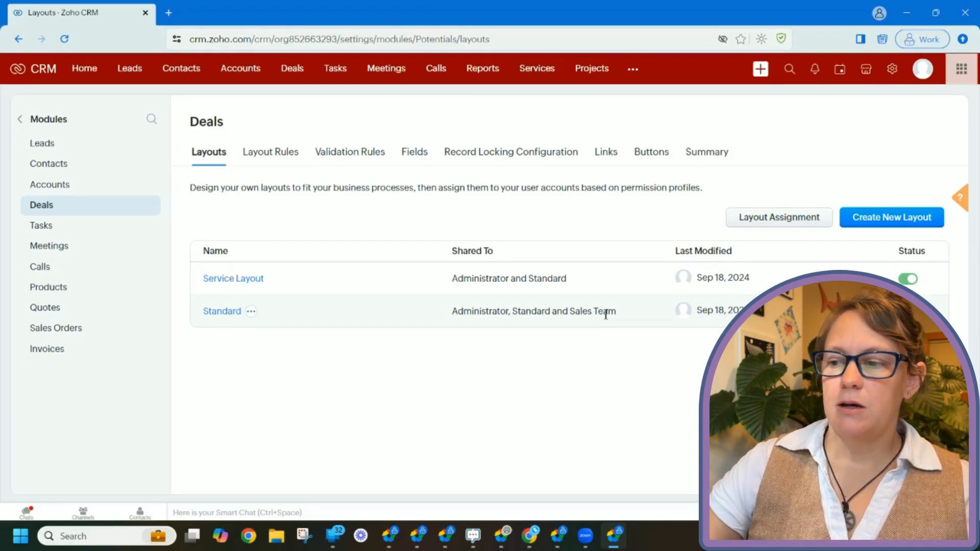
- Switch to the Deals list view showing its 11 records
click(301, 74)
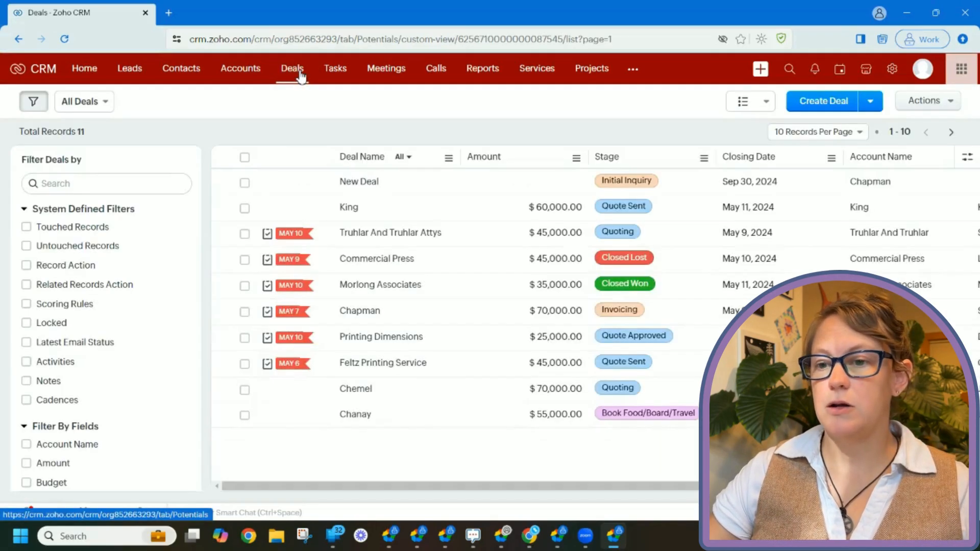
- Start a new deal on Service Layout and review its Tour Basics fields
click(824, 103)
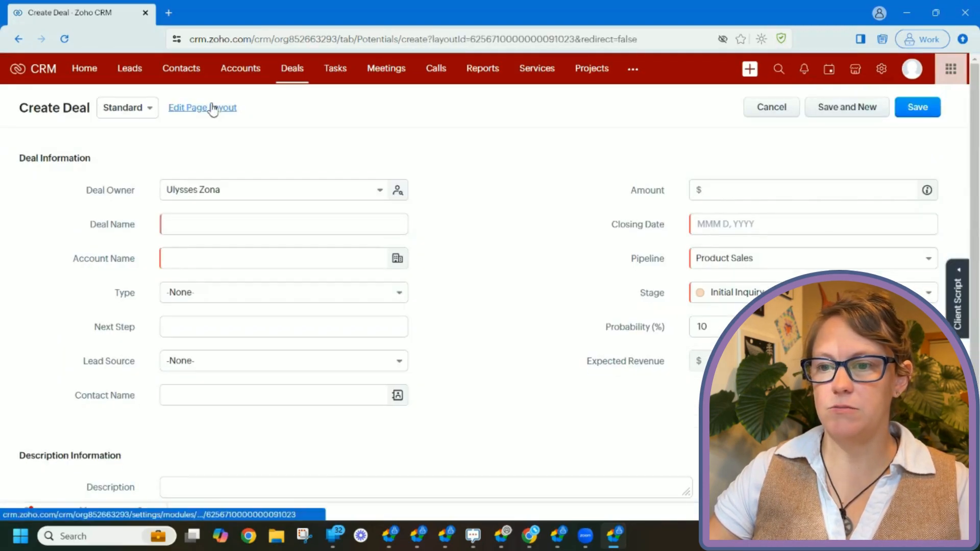
click(144, 114)
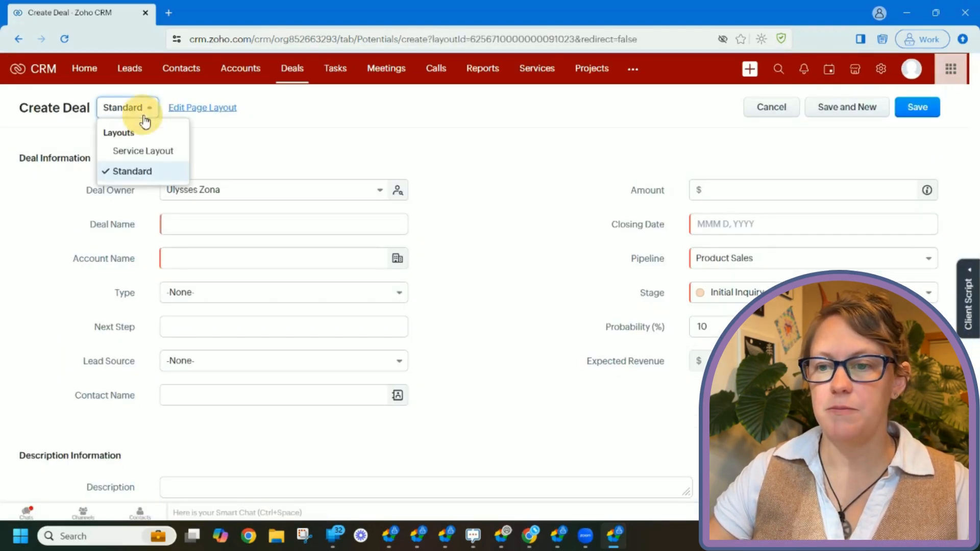
click(148, 153)
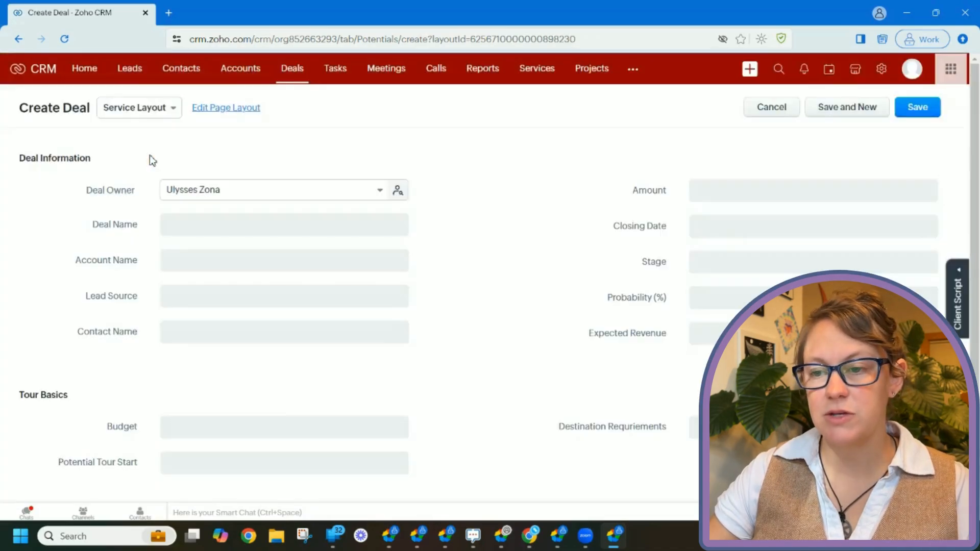
scroll(538, 203, down, 2)
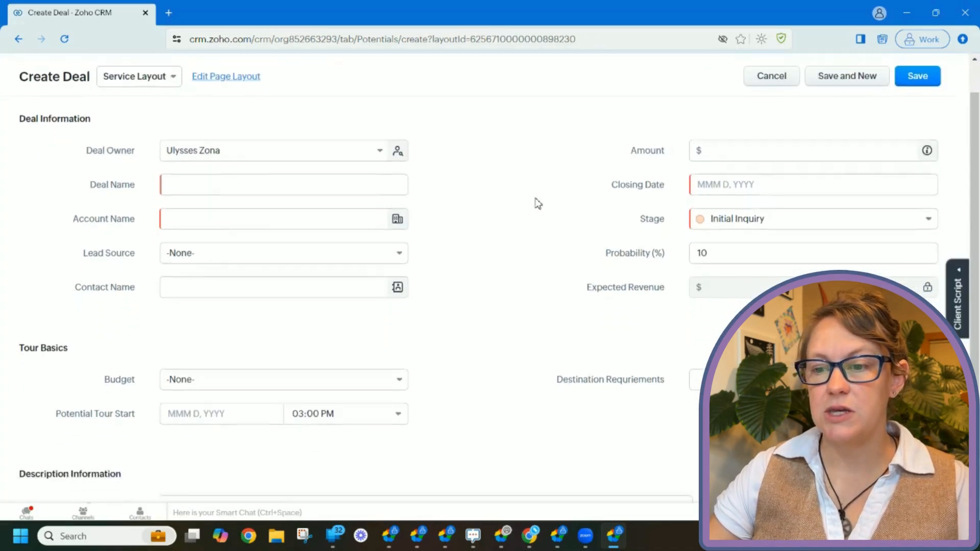
scroll(537, 203, down, 1)
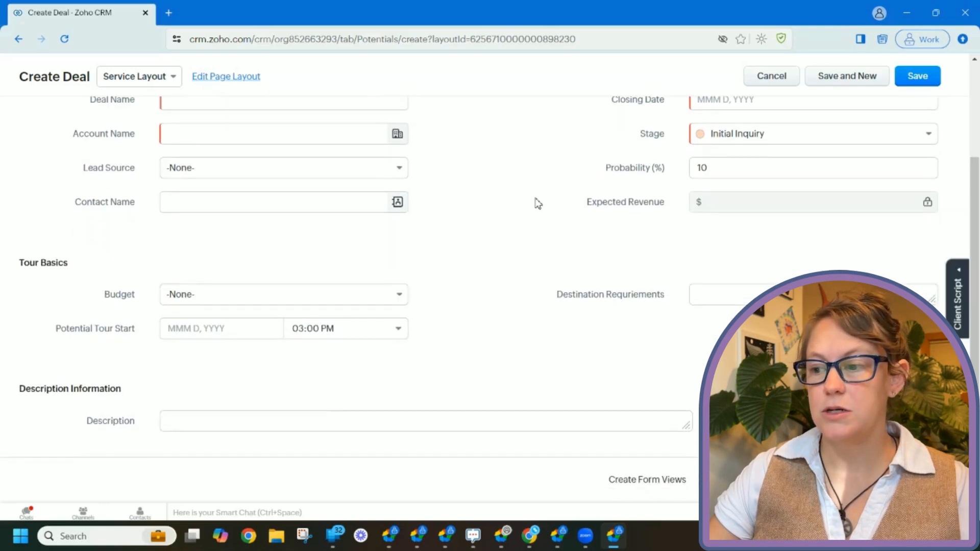
scroll(537, 203, up, 1)
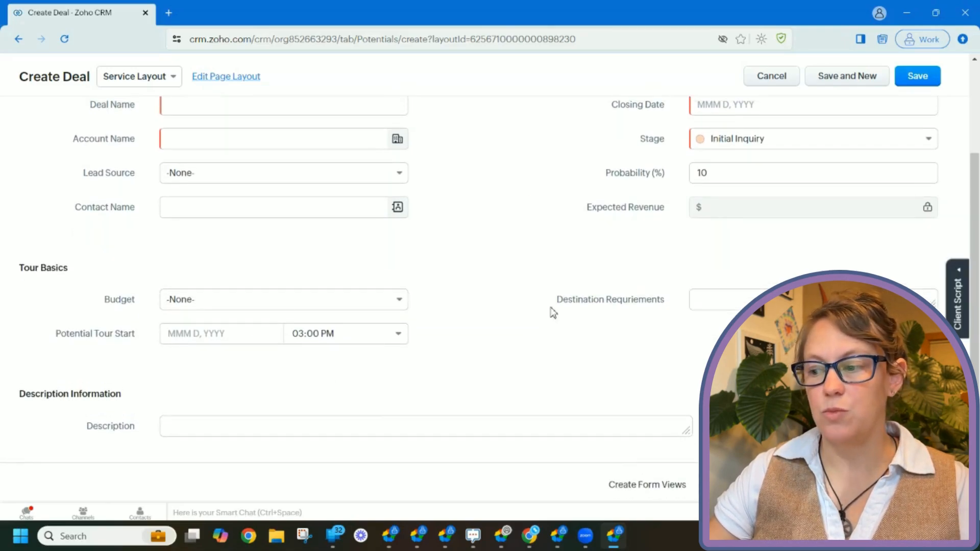
scroll(552, 312, up, 3)
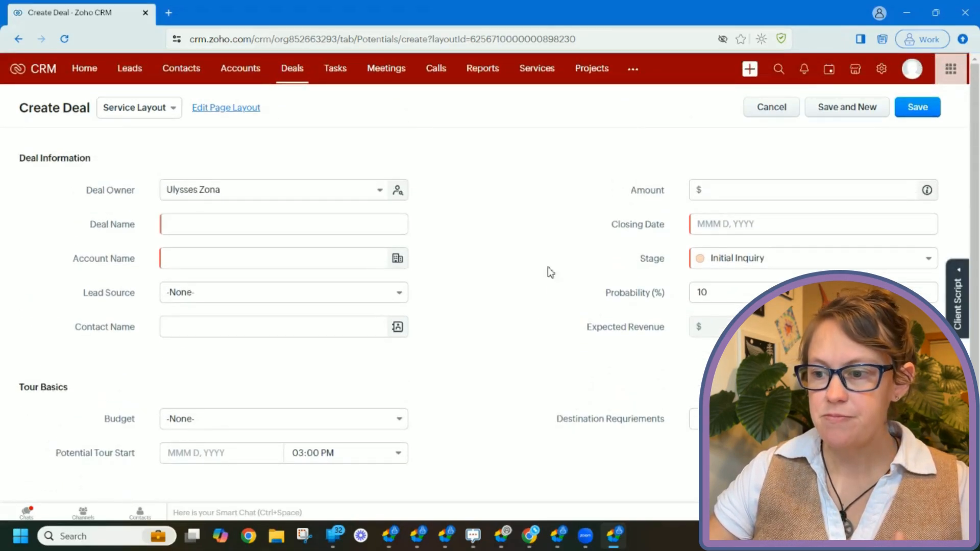
- Name the deal 'New Tour' and link it to the Morlong Associates account
click(372, 221)
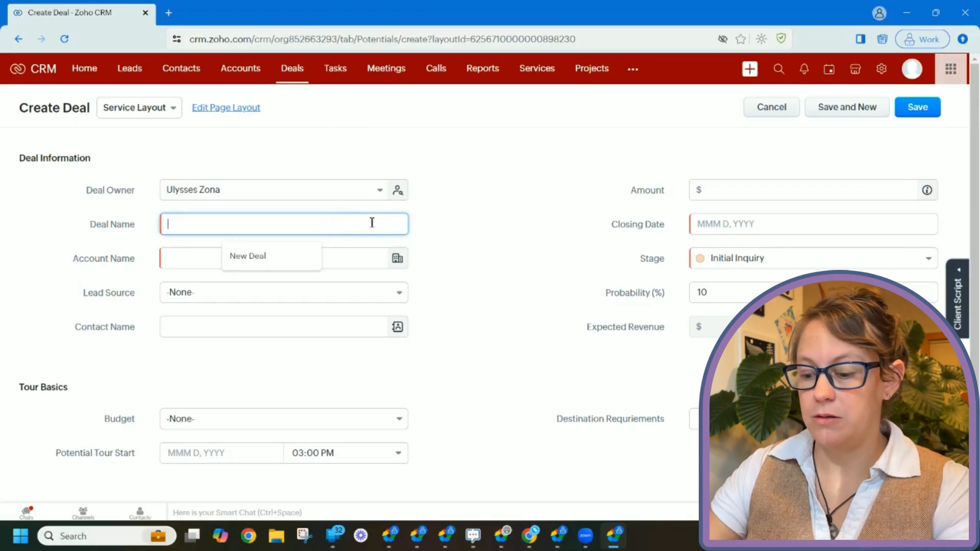
text(New Tour)
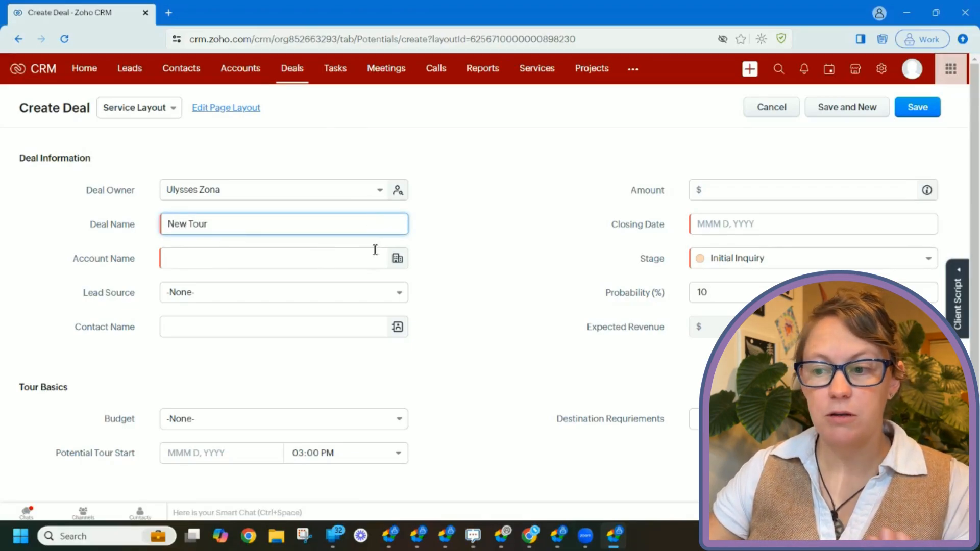
click(396, 259)
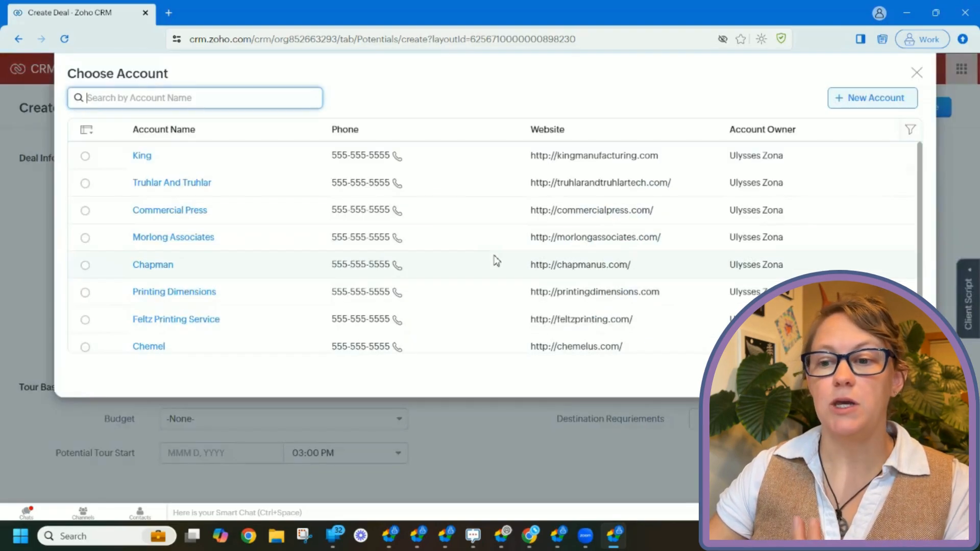
click(190, 218)
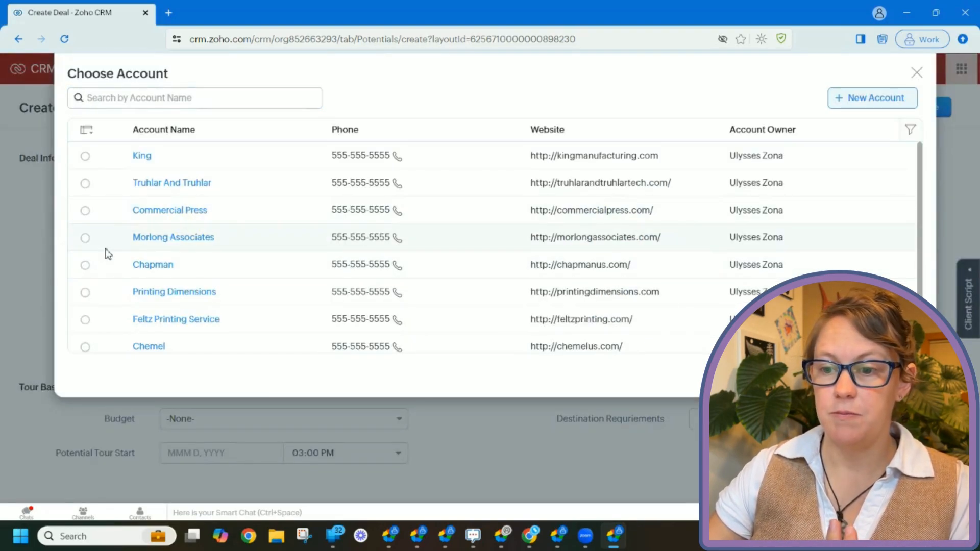
click(85, 238)
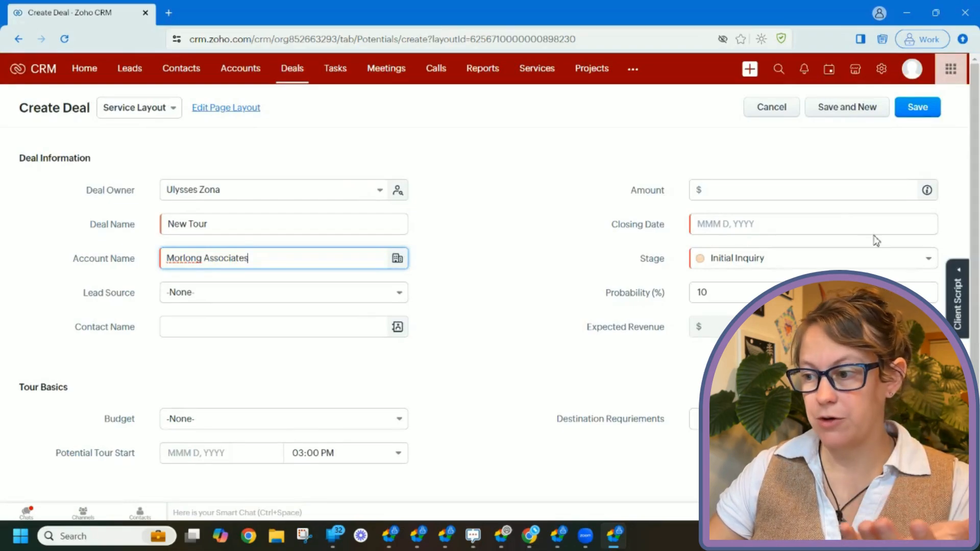
- Set the closing date to Sep 30, 2024 and save the deal
click(842, 222)
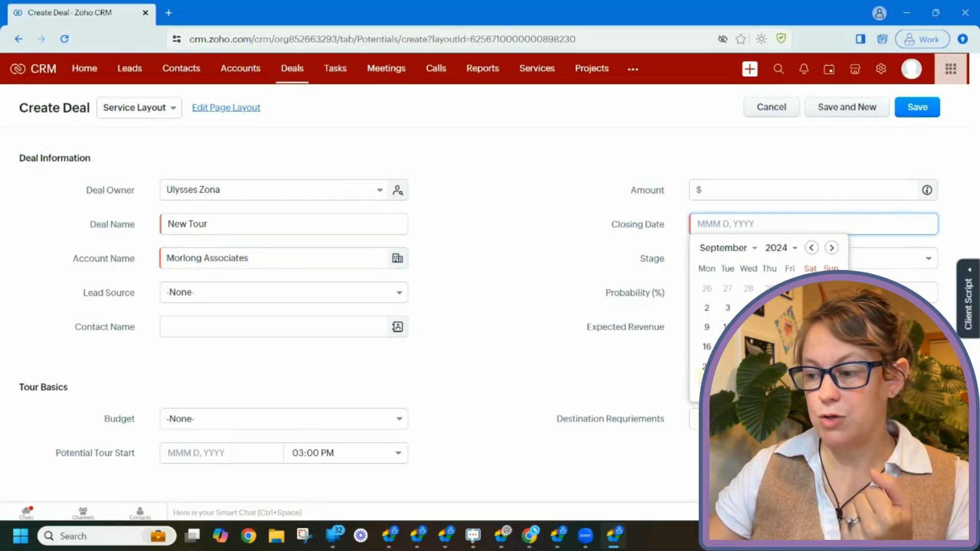
click(706, 386)
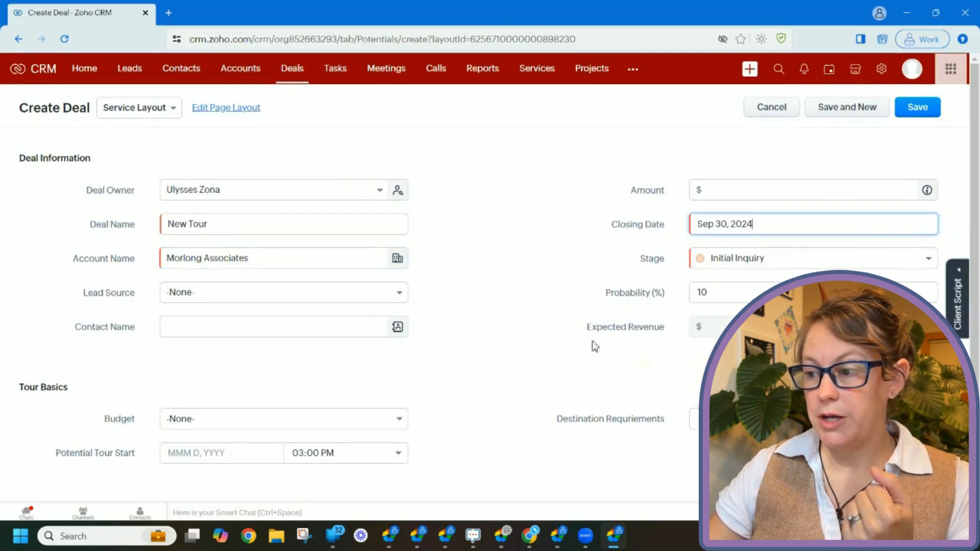
click(918, 108)
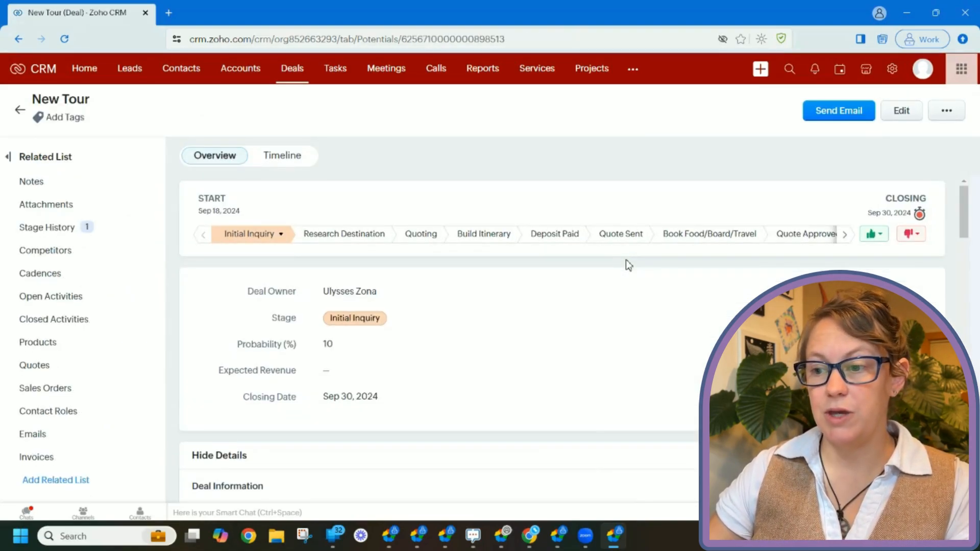
scroll(625, 259, down, 5)
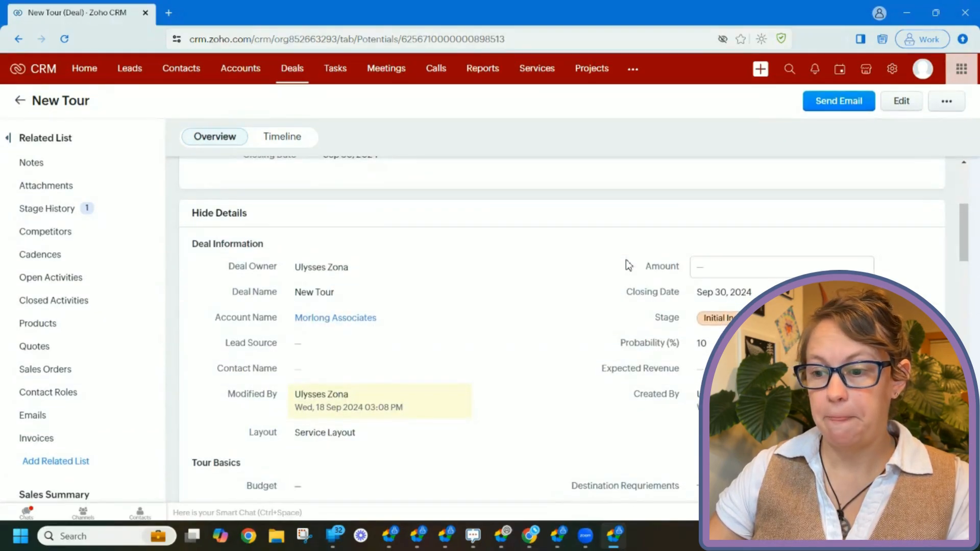
scroll(549, 334, down, 1)
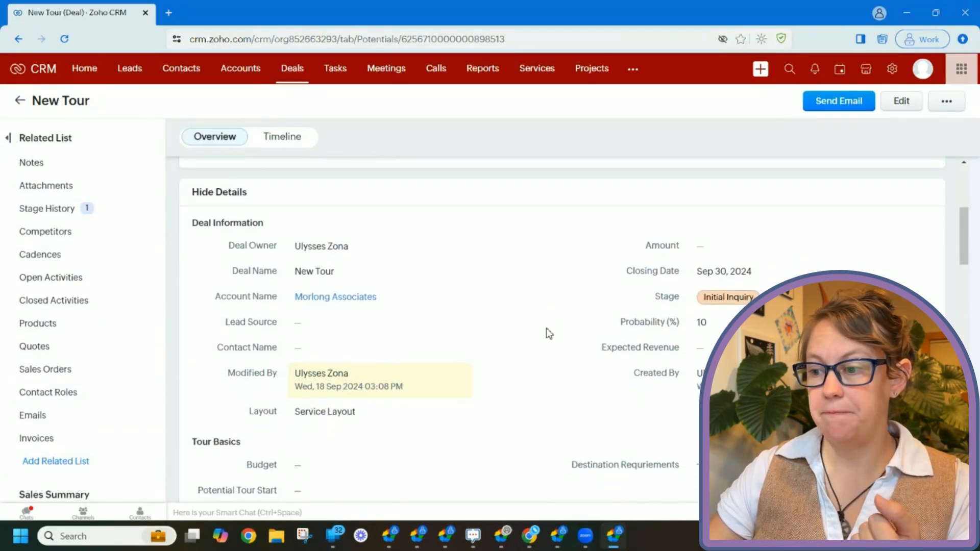
scroll(549, 333, down, 3)
scroll(549, 333, up, 8)
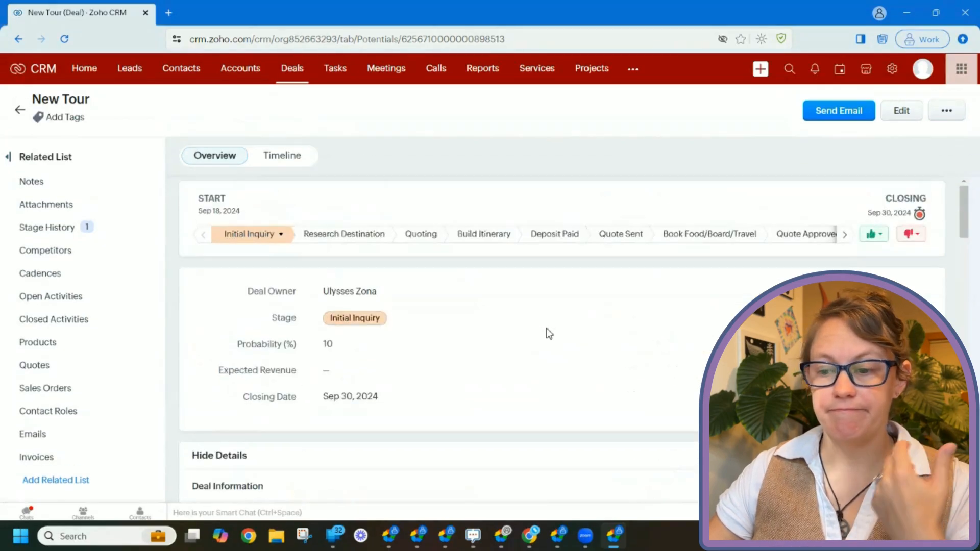